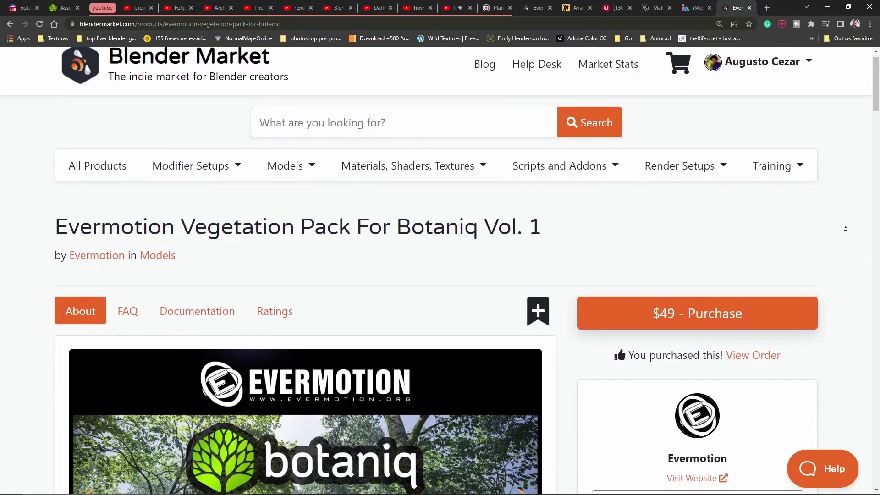
Step: Scroll the Evermotion Vegetation Pack page to its Blender versions, render engines and license details
scroll(846, 229, down, 1)
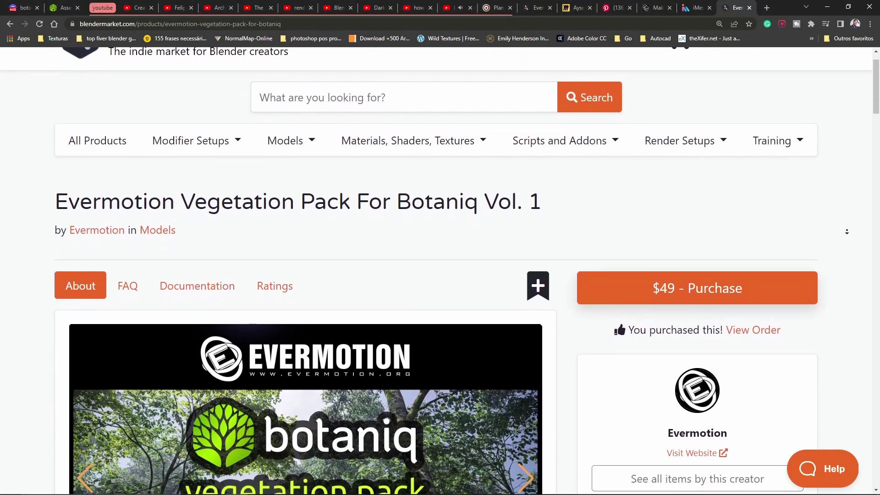
scroll(846, 231, down, 1)
scroll(847, 233, down, 1)
scroll(848, 236, down, 1)
scroll(848, 235, down, 1)
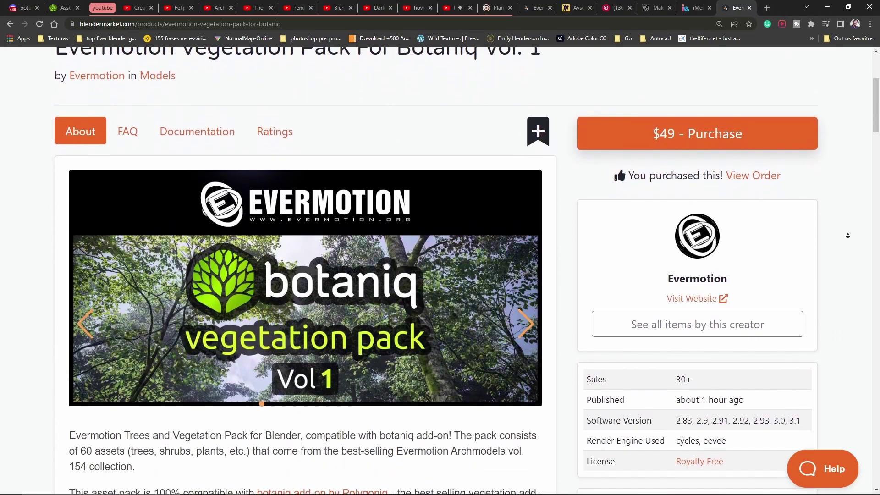
scroll(850, 238, down, 1)
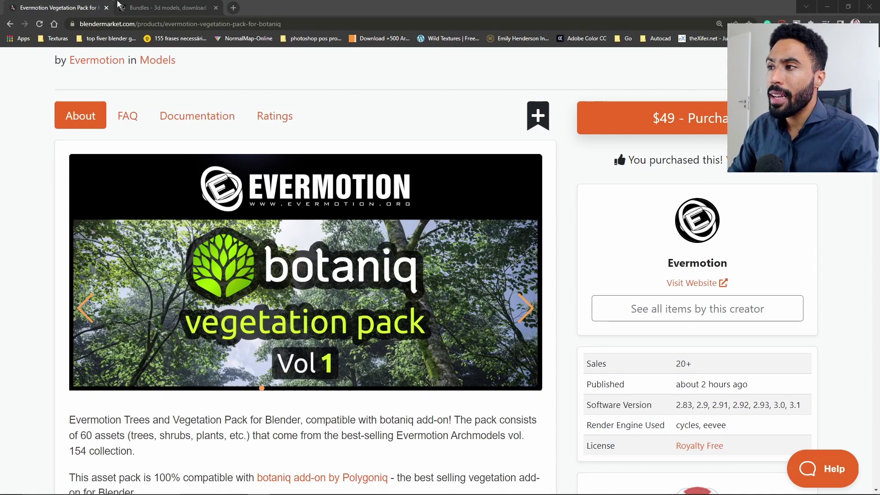
Step: Switch to the Evermotion 'Bundles – 3d models' page
click(158, 5)
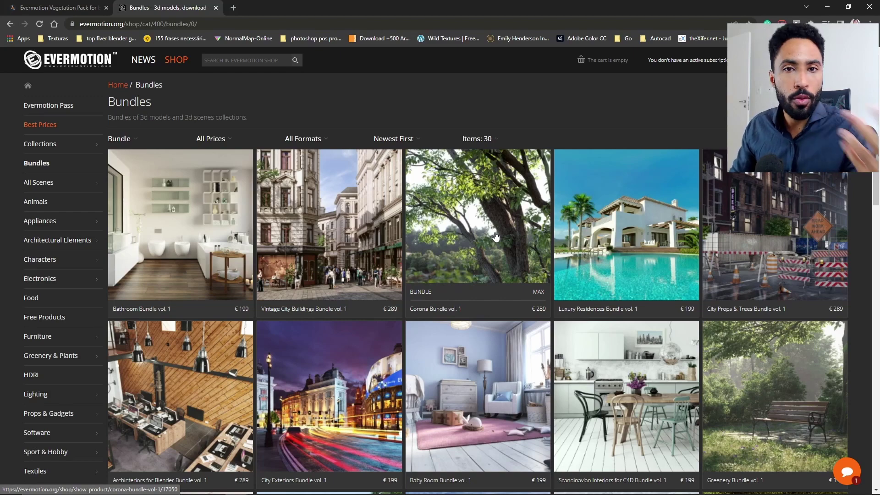
Step: Return to the Evermotion Vegetation Pack page on Blender Market
click(66, 5)
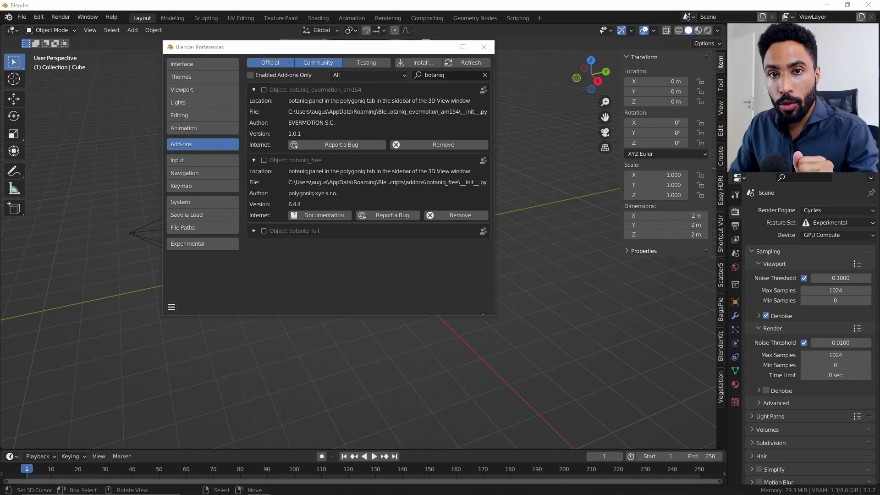
Step: Reopen Preferences > Add-ons and install botaniq_evermotion_am154-1.0.1.zip
click(483, 47)
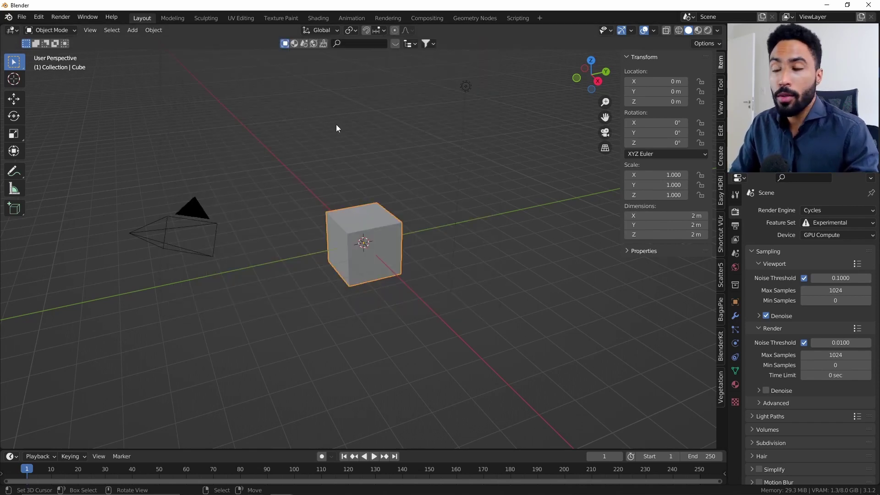
click(40, 22)
click(87, 168)
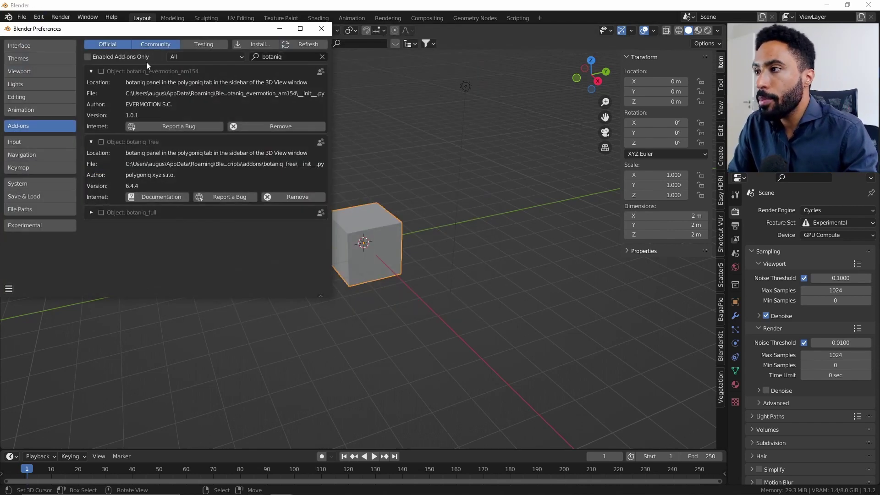
drag(152, 37, 292, 44)
click(394, 51)
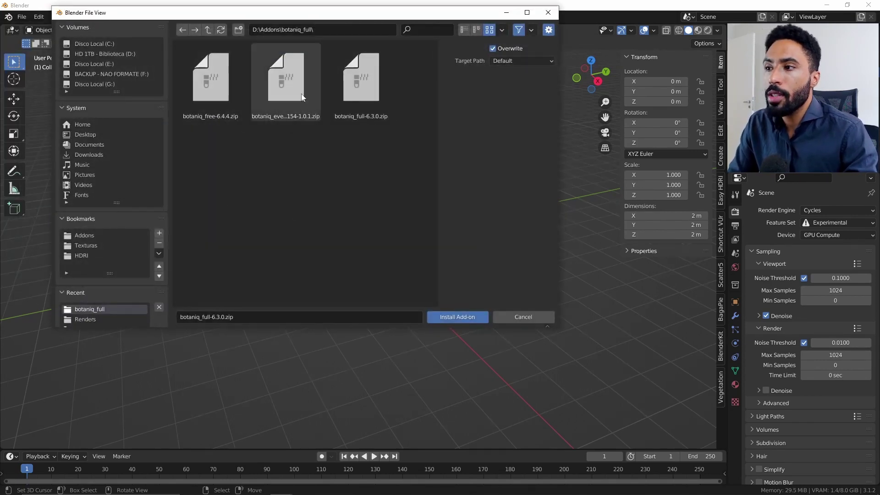
click(295, 92)
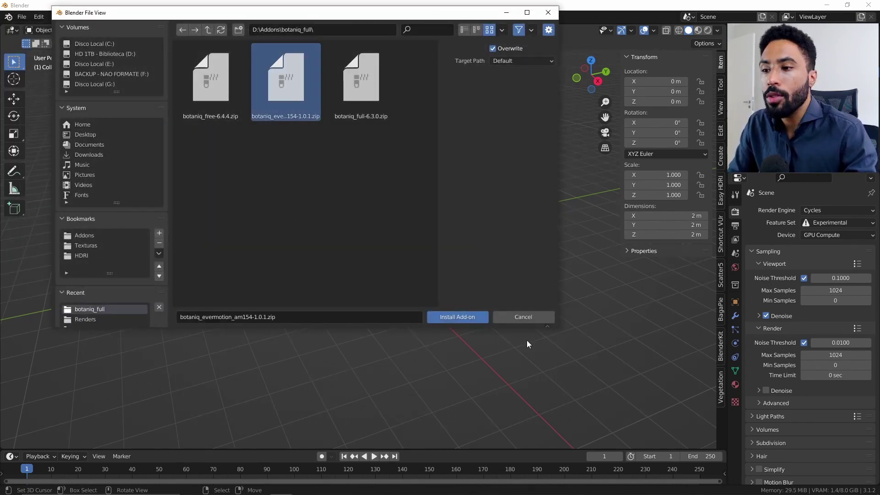
click(457, 316)
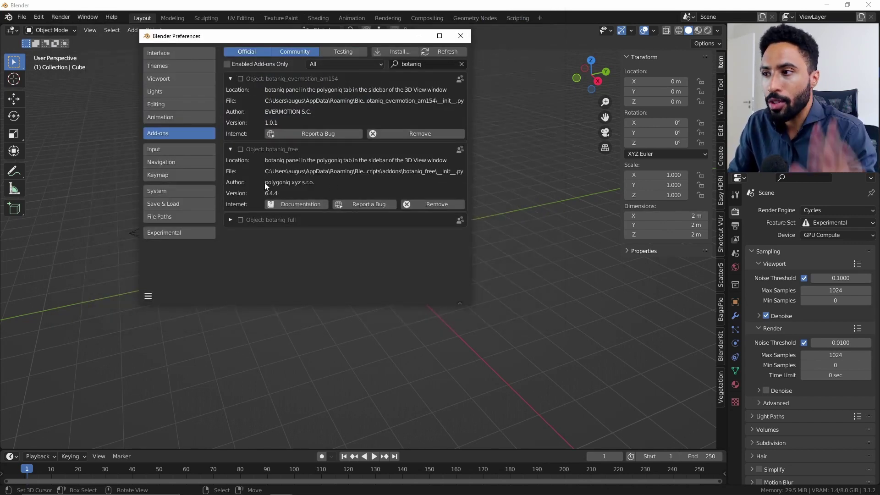
Step: Try enabling the botaniq_full add-on, which fails, and collapse its details
click(231, 150)
click(230, 164)
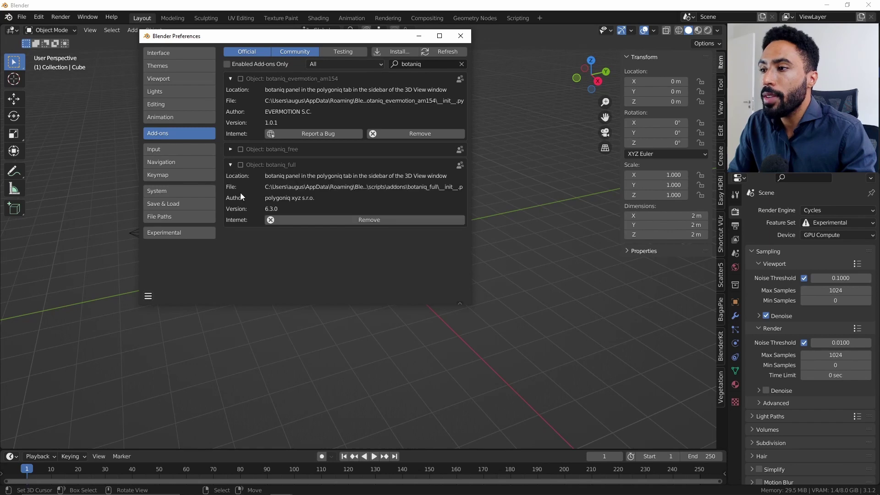
click(239, 166)
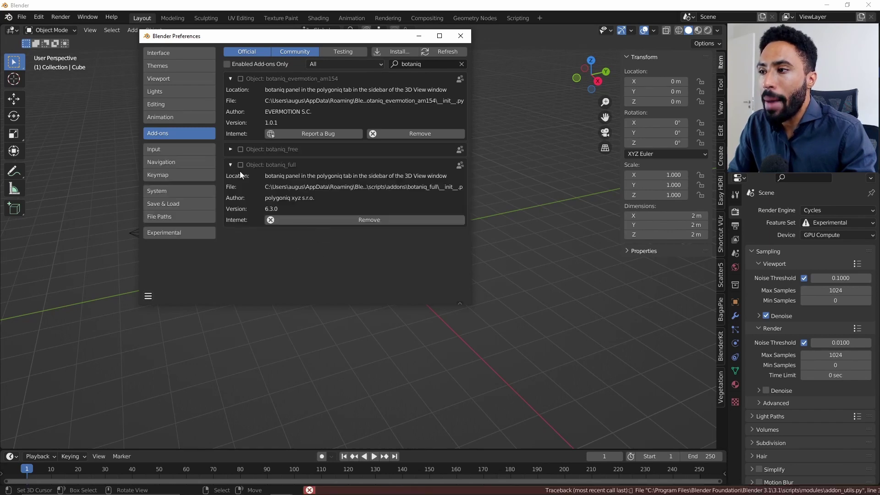
click(231, 165)
Step: Enable the botaniq_free and botaniq_evermotion_am154 add-ons and review their details
click(231, 149)
click(240, 150)
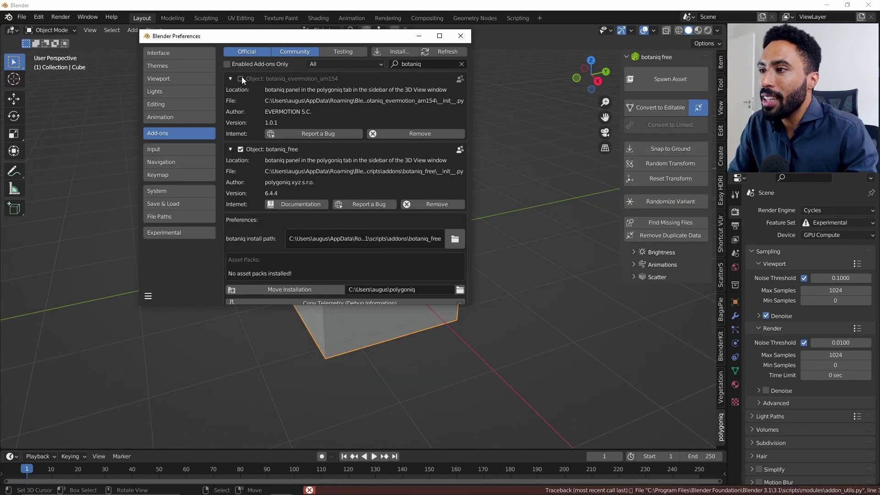
click(241, 78)
scroll(298, 168, down, 5)
scroll(321, 179, up, 1)
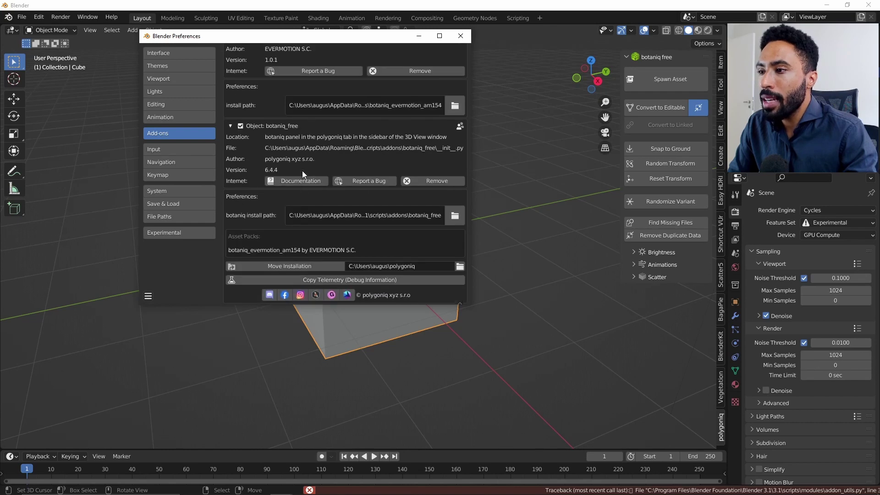
scroll(339, 188, up, 4)
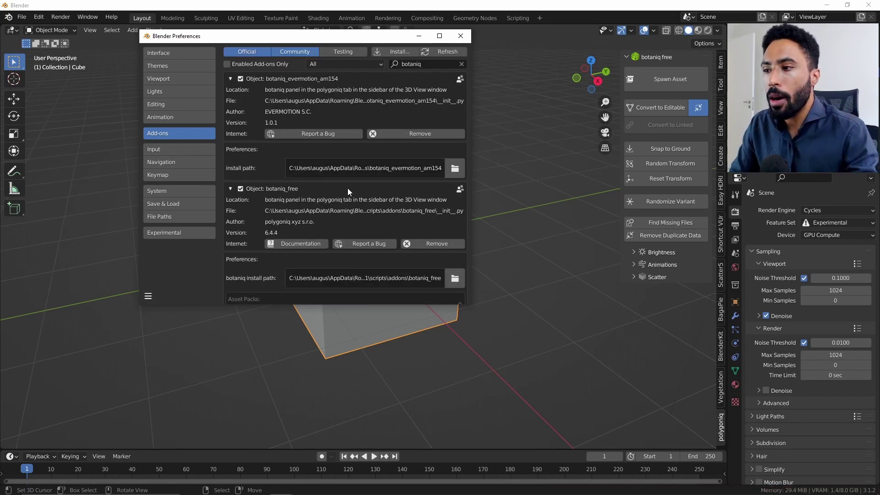
scroll(348, 192, down, 4)
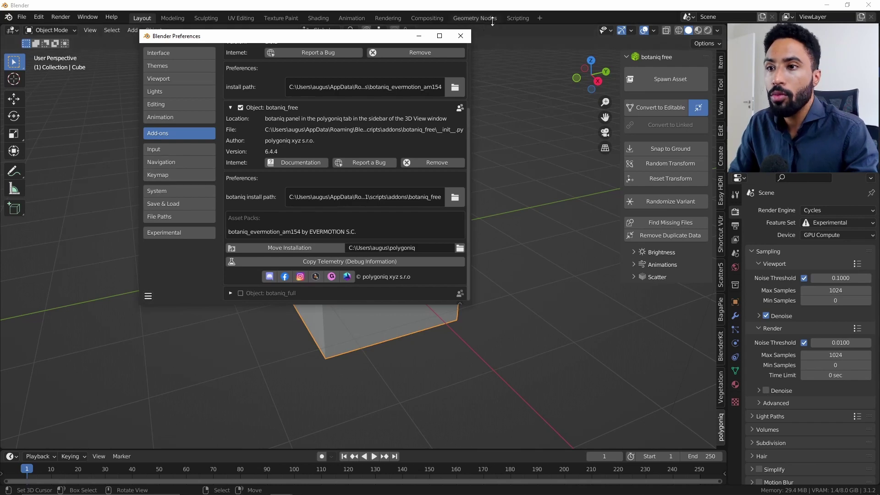
Step: Close Preferences and delete every object in the scene
click(465, 40)
key(a)
key(x)
click(417, 359)
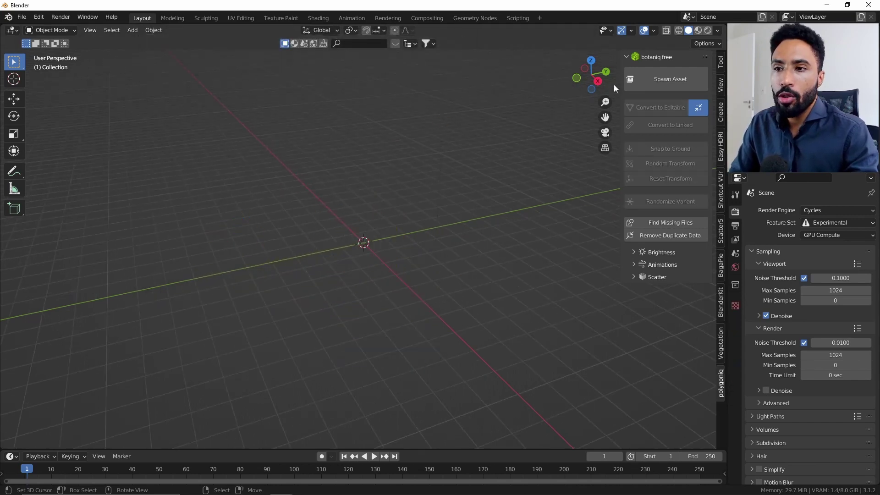
Step: In front view, spawn the Bauhinia blakeana spring tree with botaniq's Spawn Asset
click(677, 80)
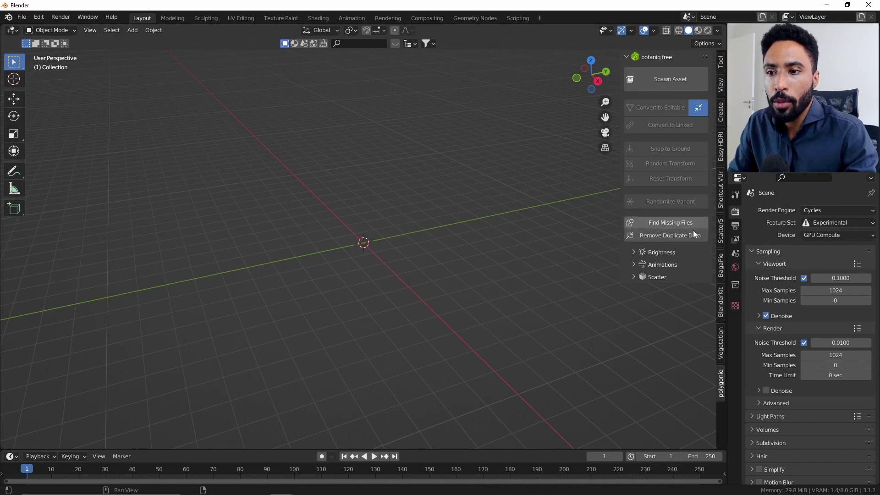
click(672, 82)
key(KP_1)
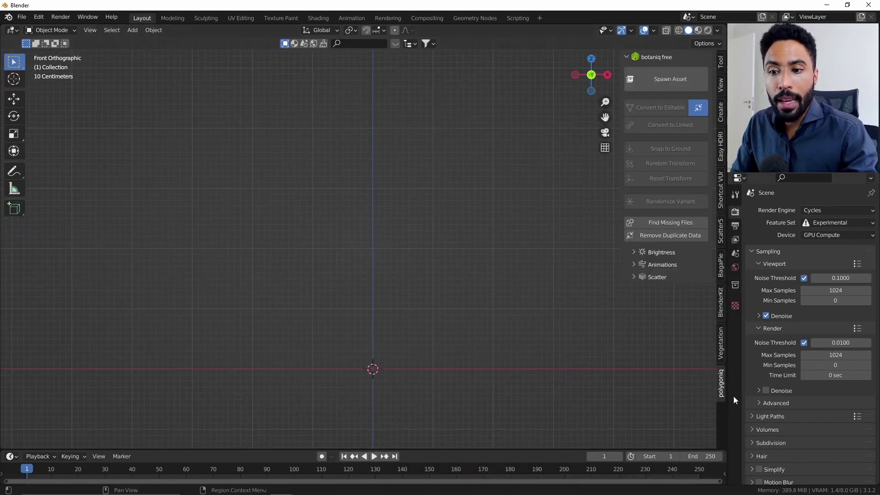
click(674, 87)
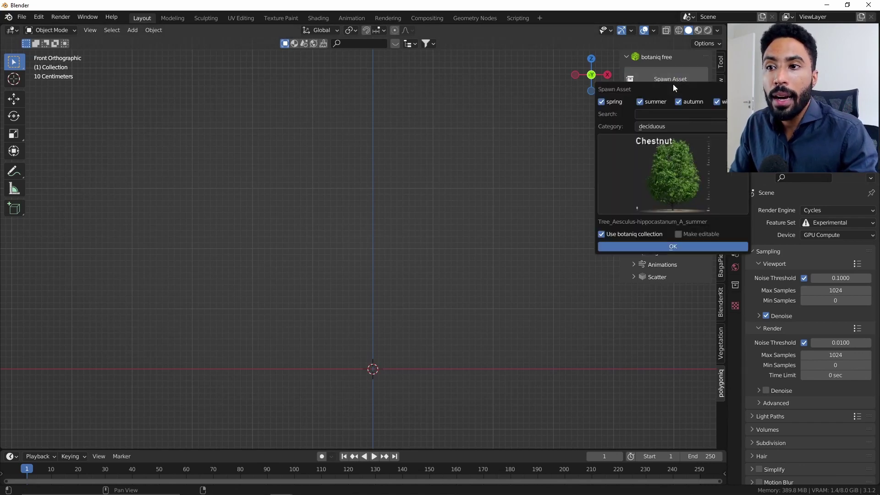
click(647, 157)
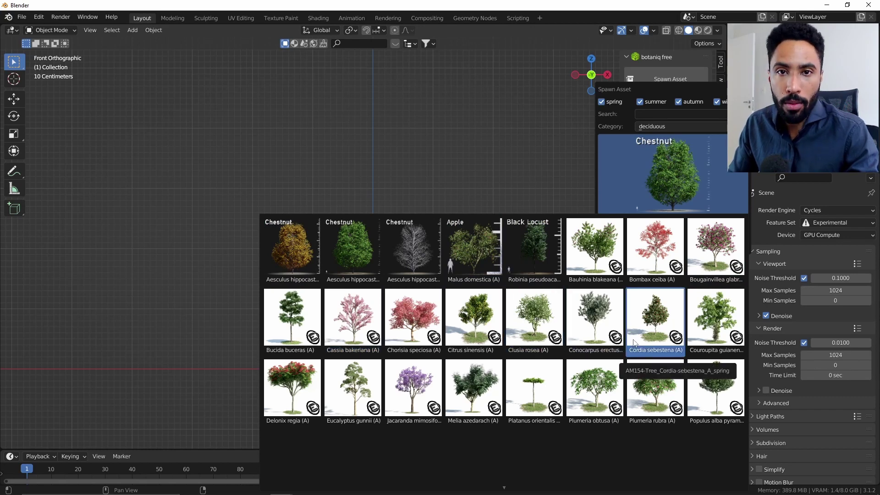
click(595, 240)
click(685, 246)
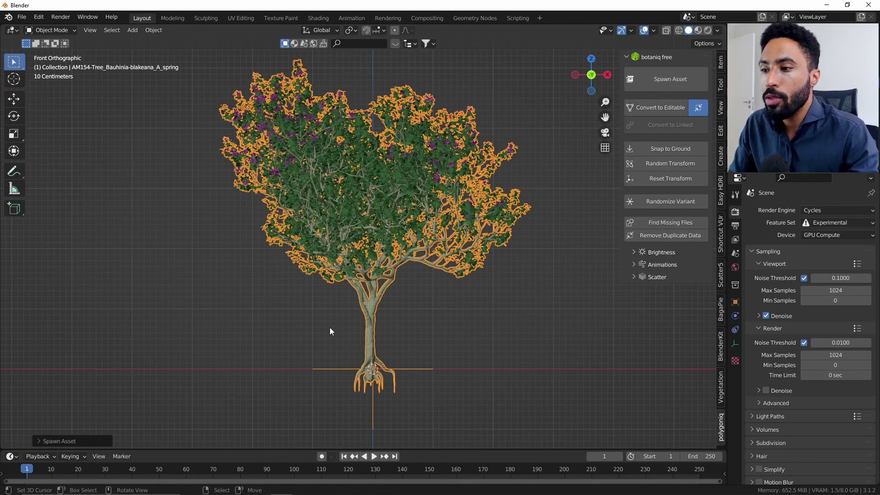
Step: Spawn a second tree, the Malus domestica A summer apple tree
click(329, 327)
scroll(348, 310, up, 2)
scroll(354, 306, down, 2)
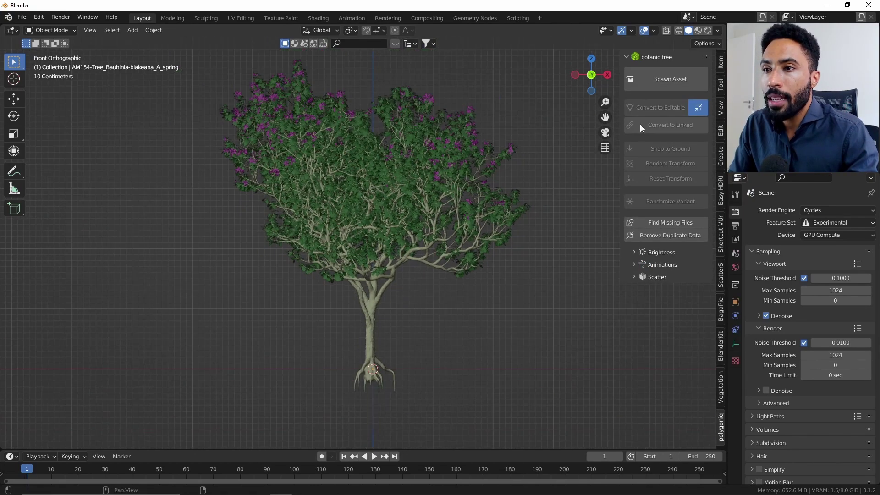
click(673, 80)
click(679, 151)
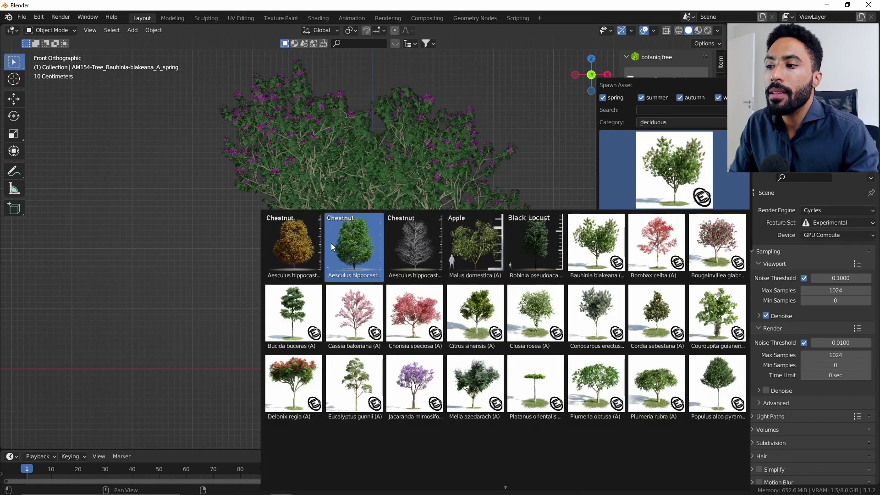
click(472, 246)
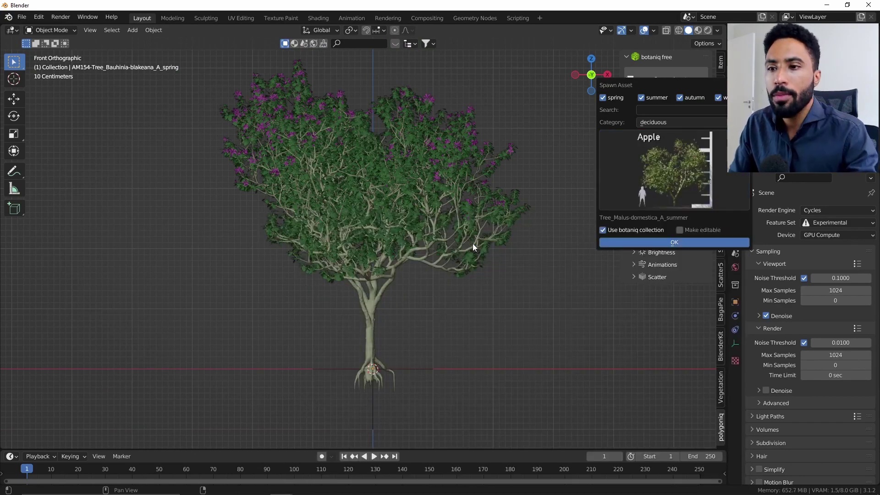
click(697, 243)
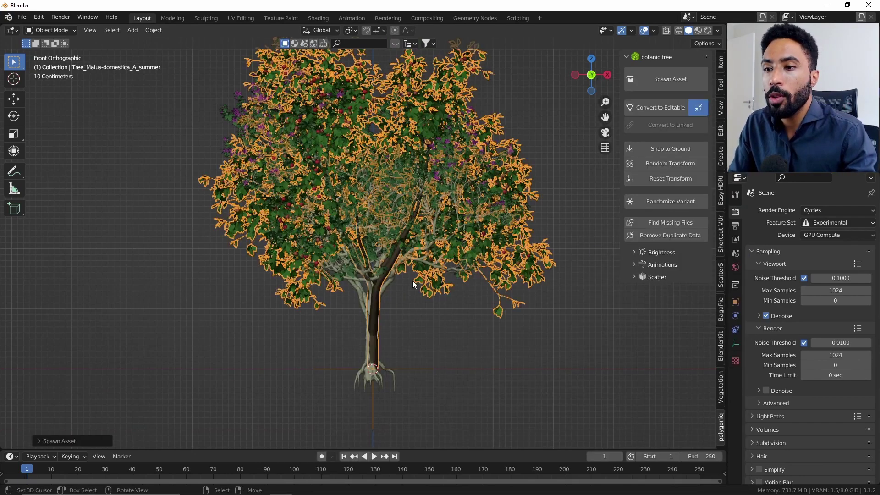
Step: Move the apple tree along X beside the Bauhinia and frame both trees
key(g)
key(x)
click(187, 290)
shift+middle_drag(186, 289, 362, 275)
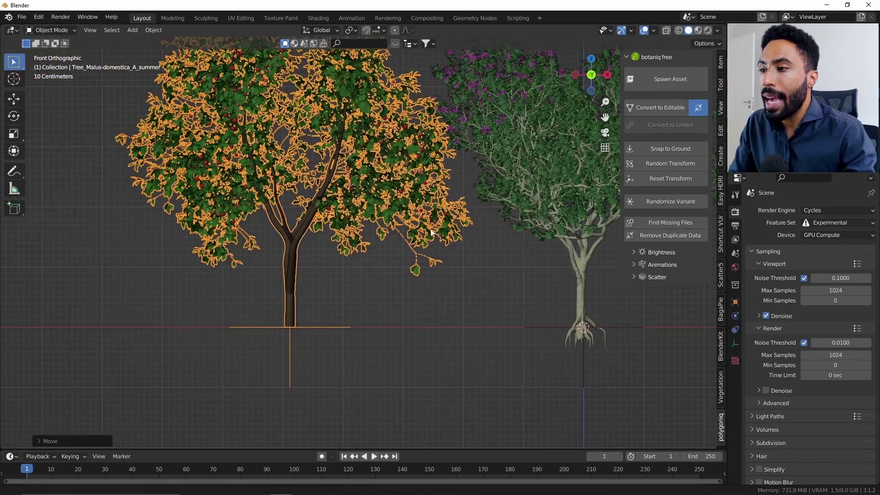
click(422, 232)
shift+middle_drag(422, 232, 359, 265)
Step: Switch the viewport to solid shading, then to rendered shading
key(z)
click(438, 268)
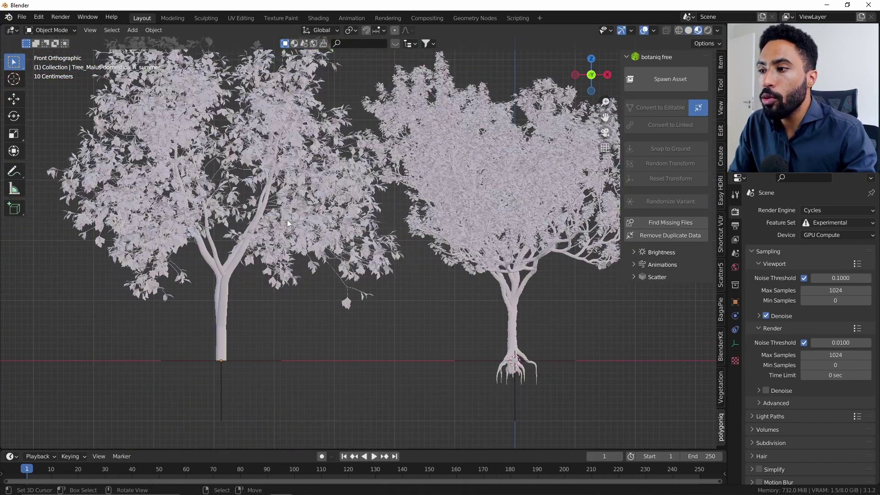
key(z)
click(385, 264)
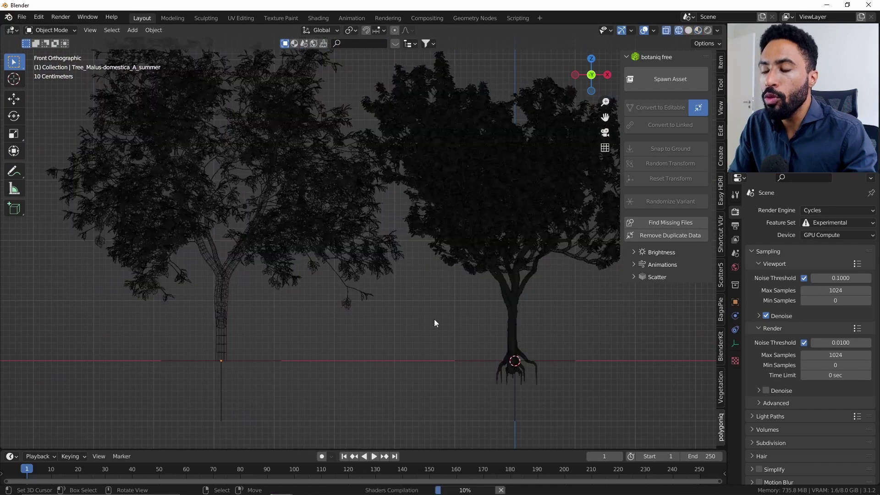
Step: Zoom into the tree and centre the trunk in the view
scroll(419, 306, up, 3)
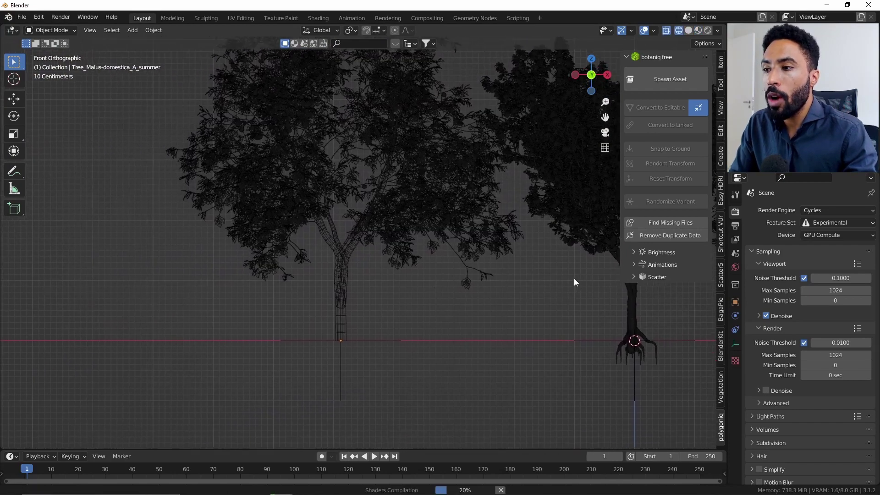
scroll(392, 265, up, 3)
scroll(402, 205, up, 3)
scroll(373, 206, up, 2)
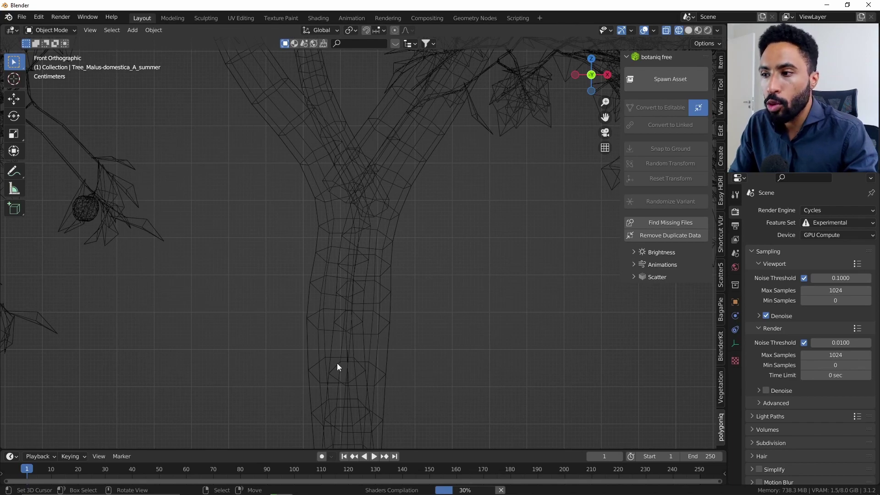
scroll(337, 256, down, 4)
shift+middle_drag(366, 283, 451, 285)
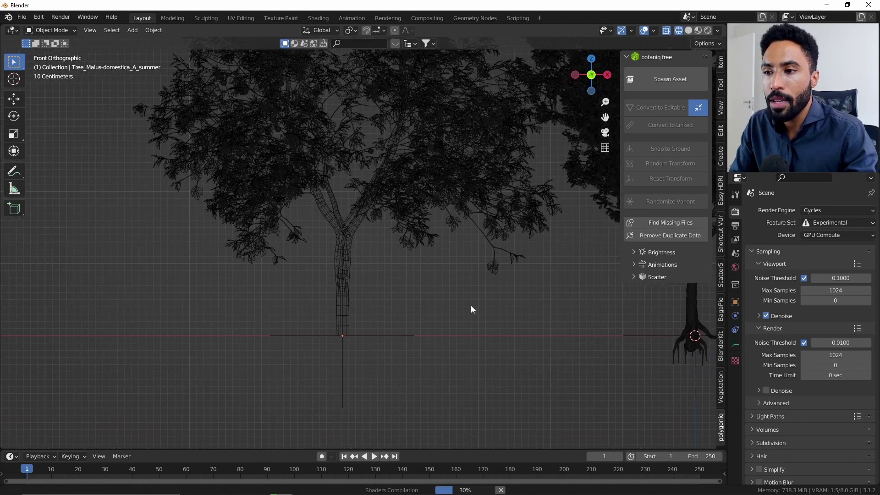
Step: Change the viewport from wireframe to solid shading and zoom back out
scroll(440, 288, up, 2)
scroll(379, 273, up, 2)
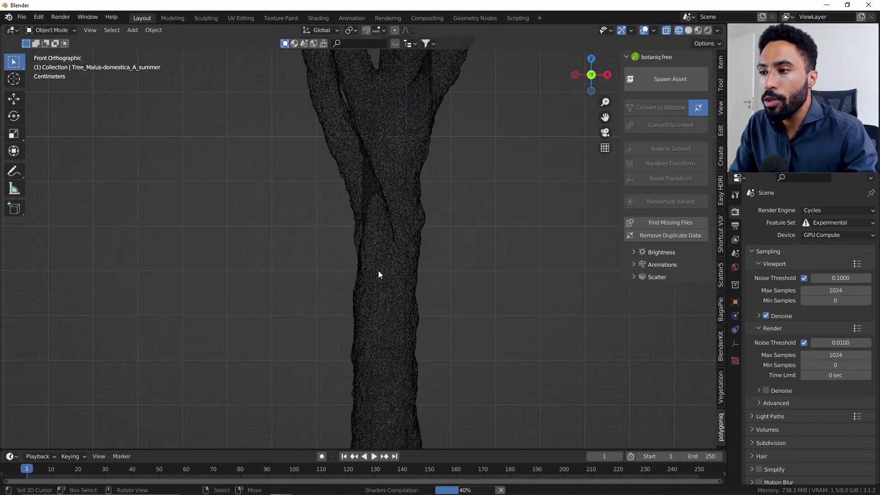
scroll(387, 308, up, 2)
scroll(385, 323, up, 2)
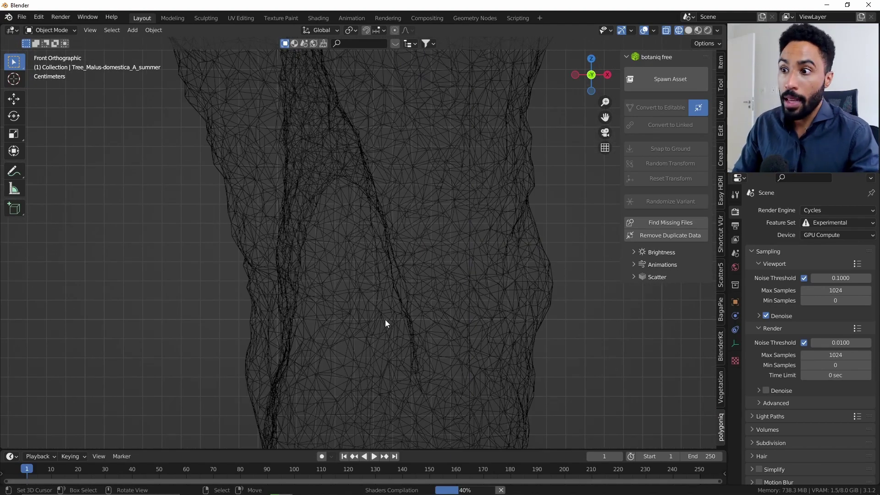
scroll(385, 323, down, 1)
scroll(385, 324, down, 1)
scroll(371, 203, down, 4)
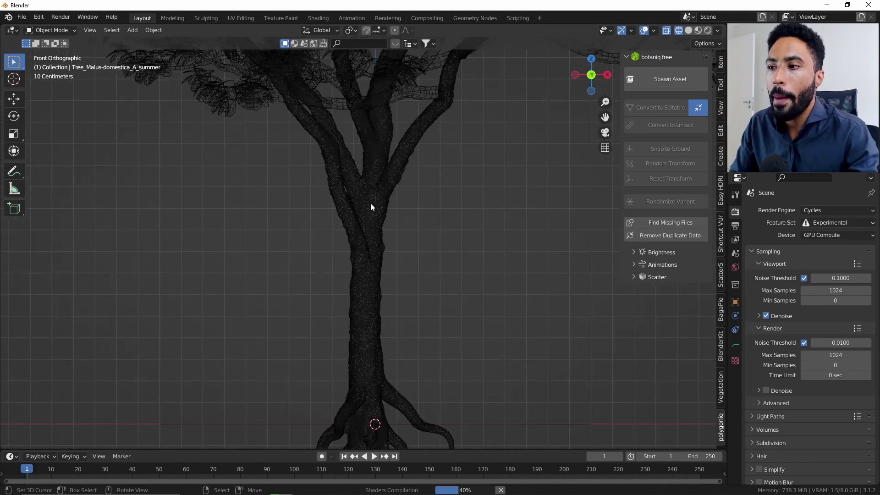
key(z)
click(401, 209)
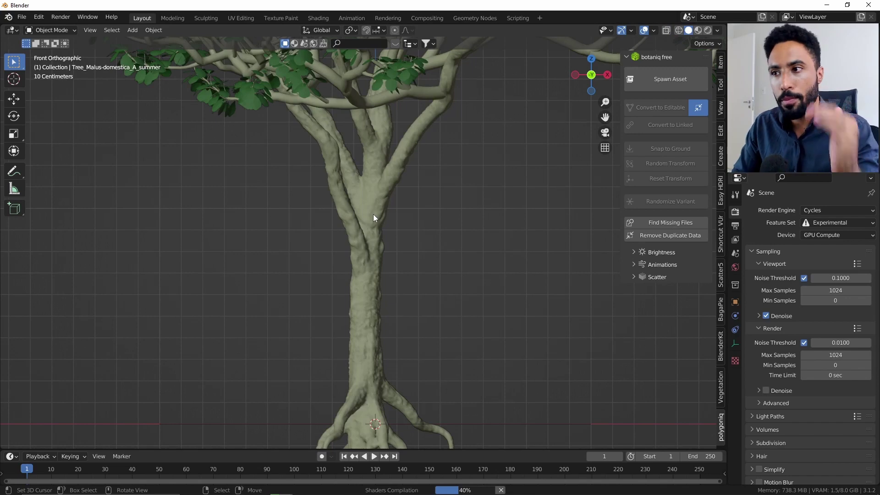
scroll(373, 213, down, 3)
scroll(356, 210, down, 2)
key(z)
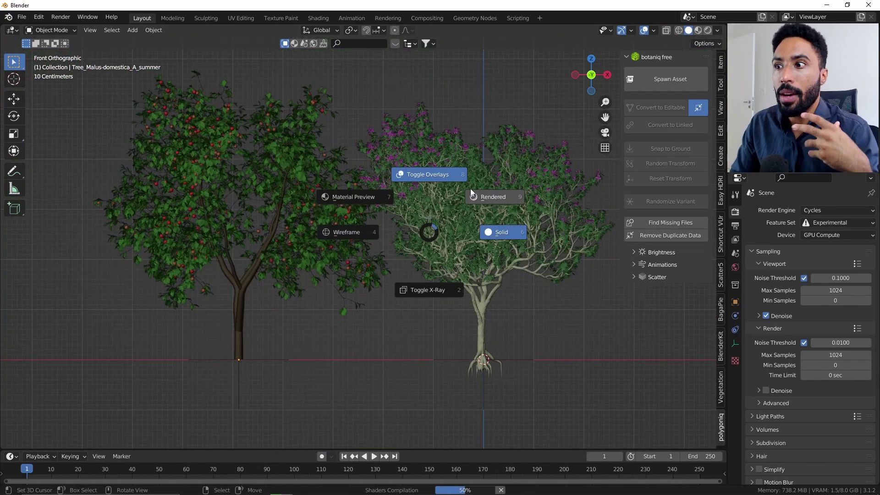
Step: Preview both trees in rendered shading, zooming into canopy and trunk, and deselect the Bauhinia
click(471, 188)
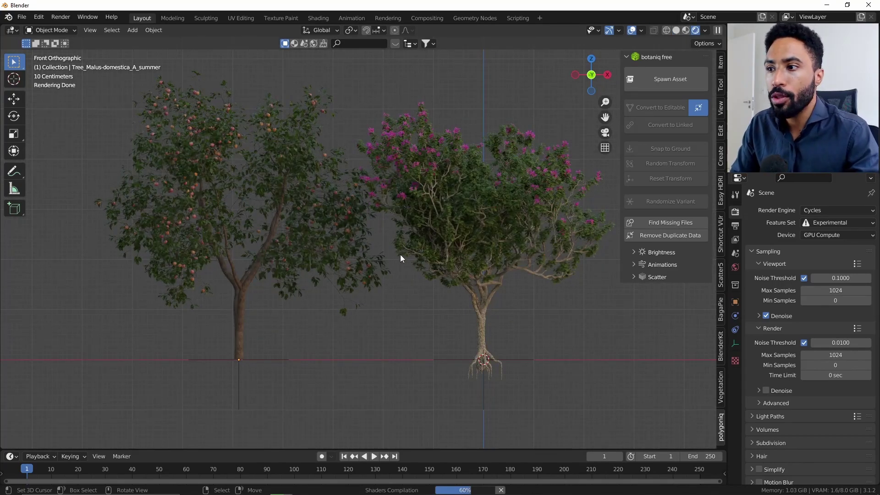
scroll(369, 238, up, 4)
scroll(367, 232, up, 3)
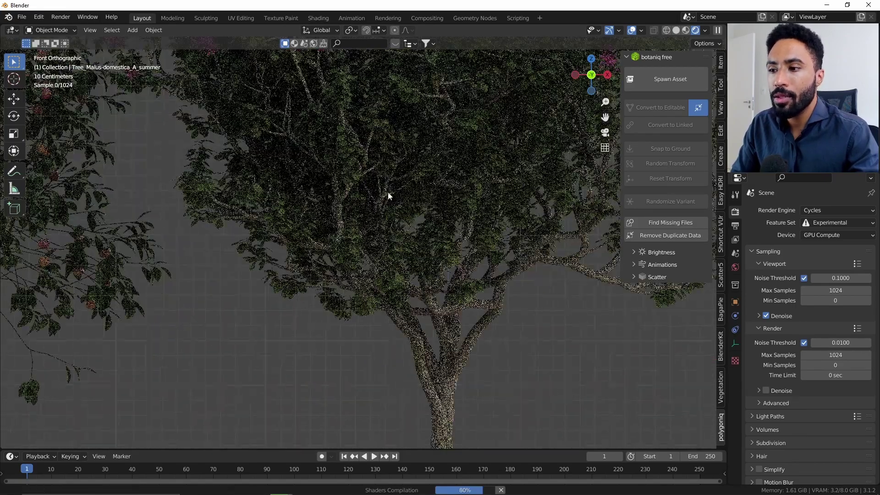
scroll(373, 207, up, 3)
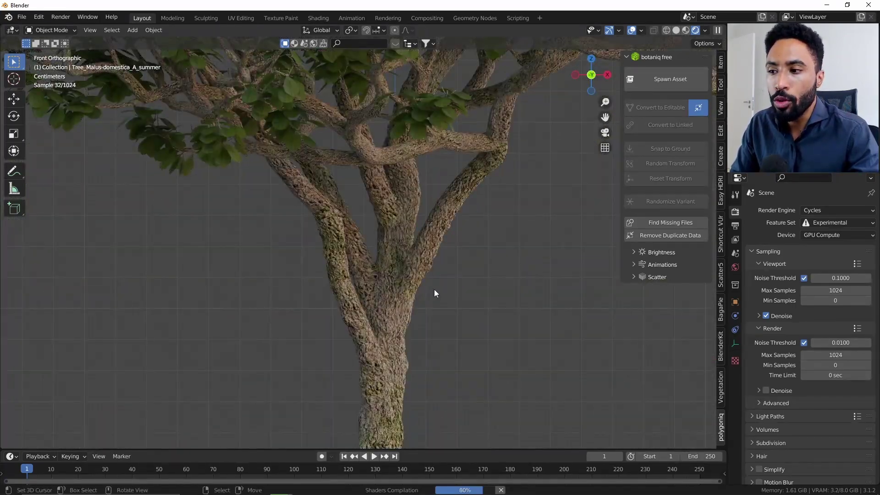
scroll(424, 281, up, 3)
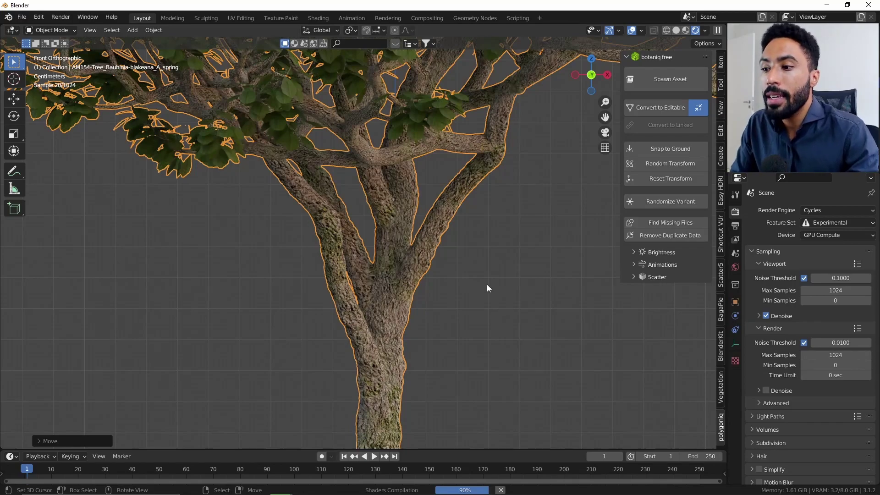
scroll(384, 299, down, 2)
key(alt+a)
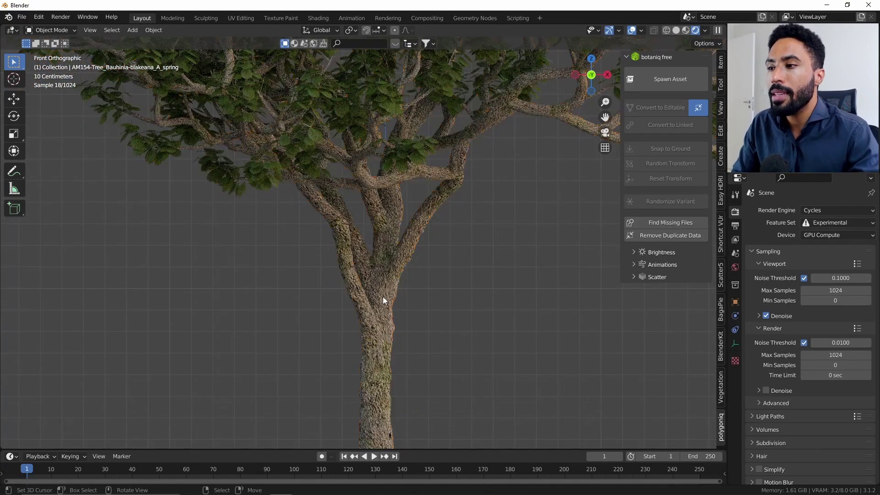
scroll(394, 269, down, 3)
scroll(399, 277, up, 3)
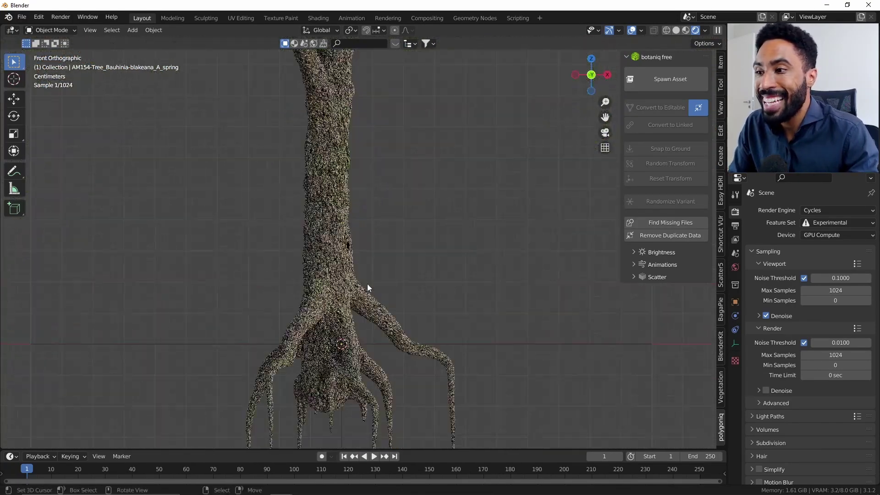
scroll(367, 284, up, 1)
scroll(422, 298, up, 2)
scroll(458, 283, down, 2)
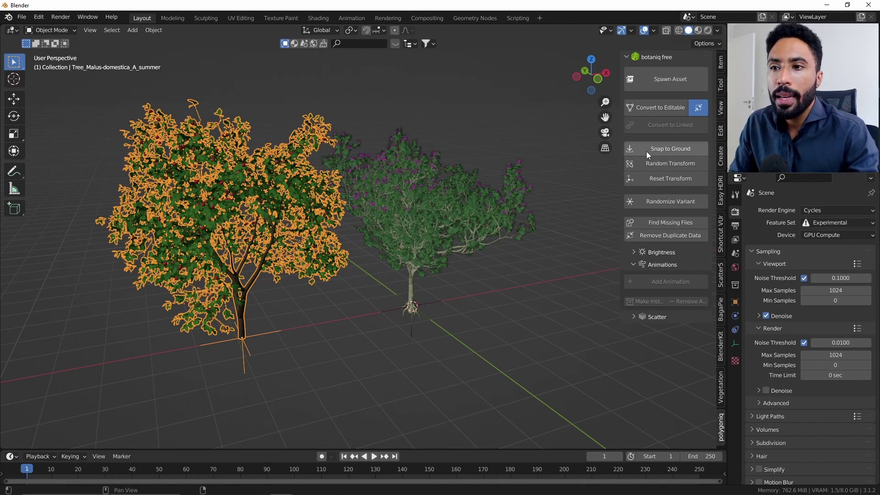
Step: Convert the apple tree to editable and add a looping wind animation
click(643, 108)
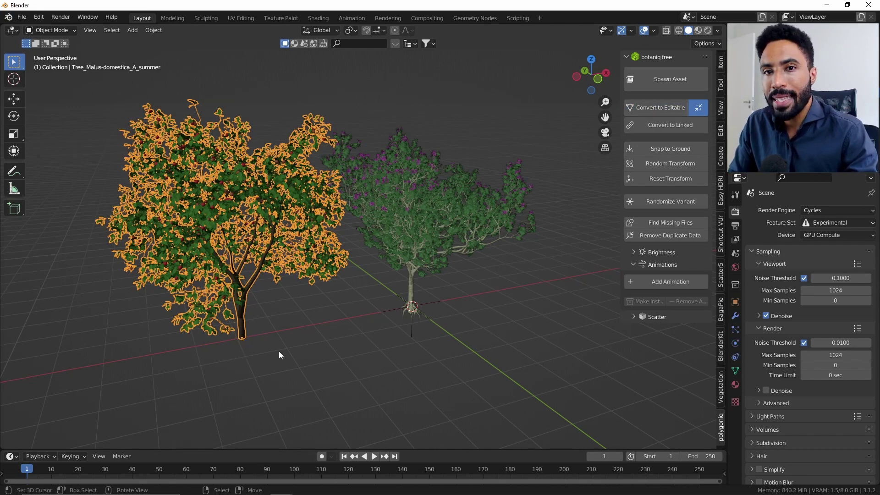
click(647, 284)
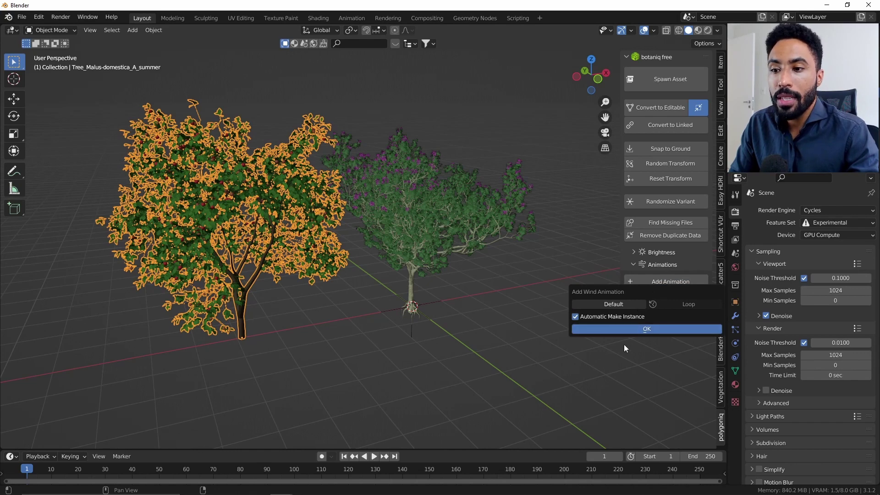
click(665, 302)
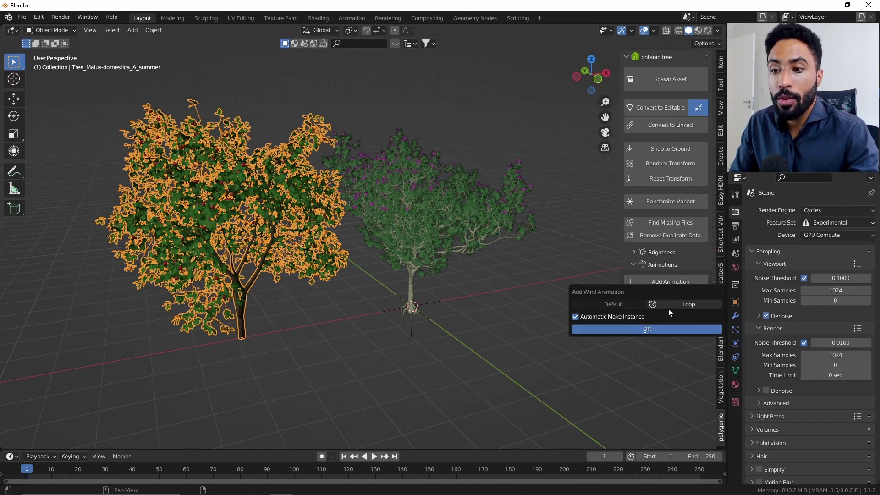
click(649, 329)
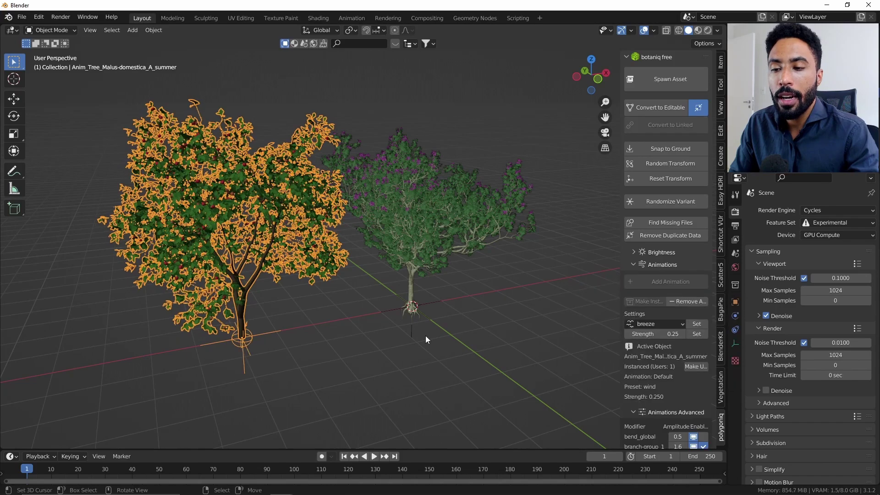
Step: Orbit closer to the trees and reselect the apple tree
mouse_move(323, 344)
middle_down()
mouse_move(422, 312)
mouse_move(430, 279)
mouse_move(401, 310)
middle_up()
click(430, 279)
scroll(422, 260, up, 3)
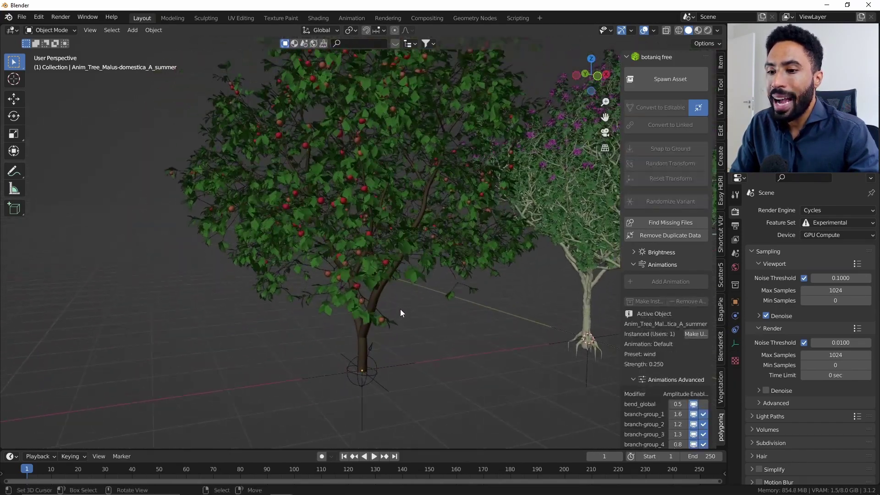
click(401, 310)
scroll(670, 333, down, 3)
scroll(669, 333, down, 1)
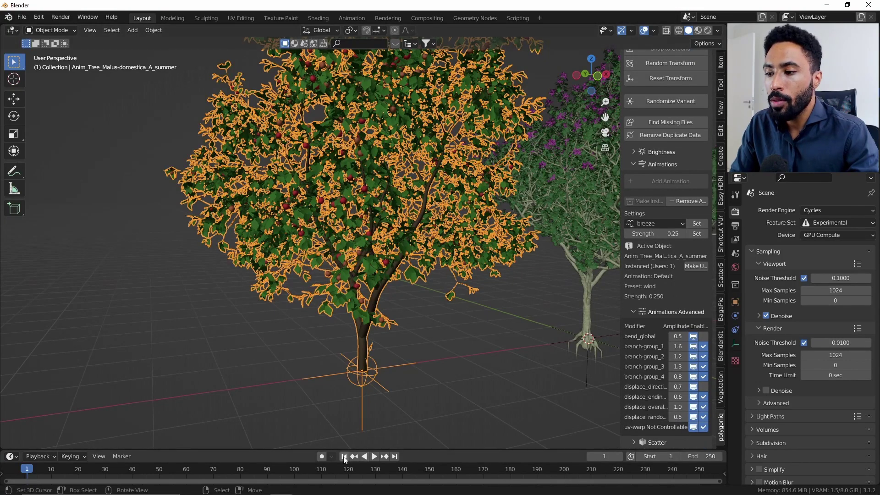
Step: Play the apple tree's wind animation with overlays hidden, then stop at frame 1
click(375, 457)
scroll(457, 188, down, 2)
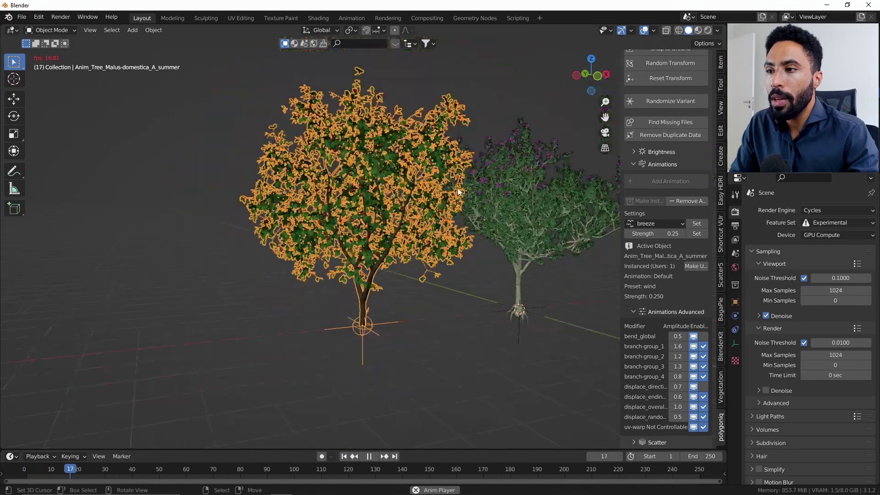
scroll(404, 209, down, 1)
key(z)
click(405, 155)
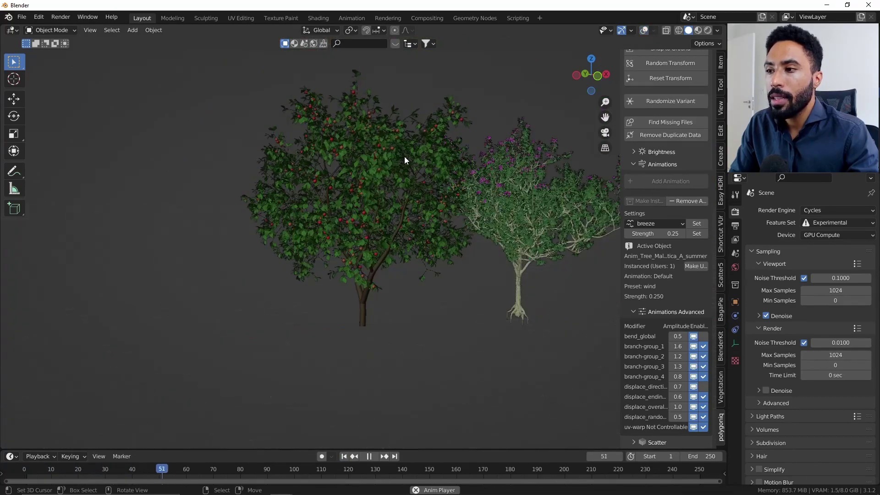
scroll(377, 201, up, 3)
scroll(396, 258, down, 2)
scroll(430, 286, down, 1)
key(Escape)
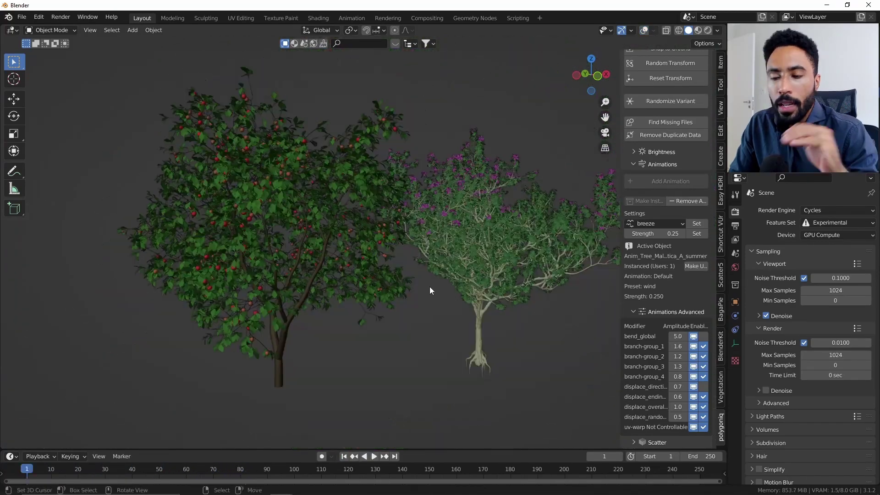
Step: Restore viewport overlays and isolate the selected Bauhinia tree in the view
key(shift+alt+z)
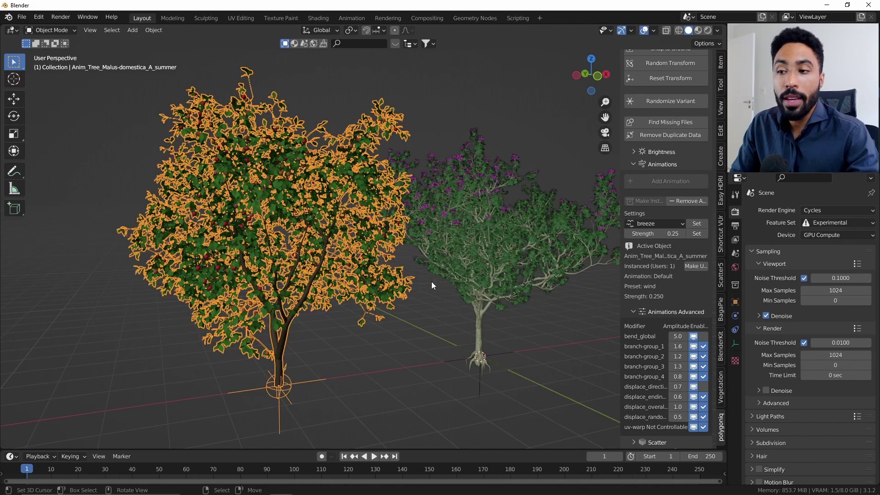
key(Delete)
click(510, 277)
key(KP_Decimal)
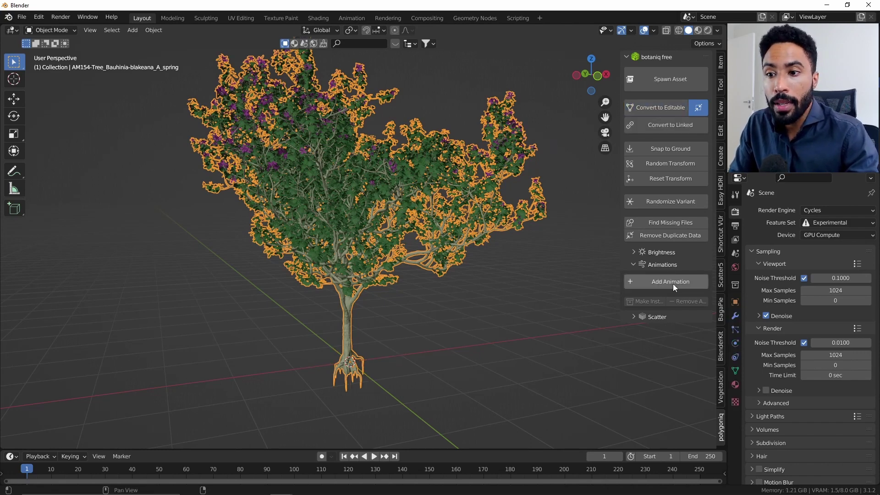
Step: Apply a looping breeze wind animation (strength 0.25) to the Bauhinia tree, then deselect it
click(672, 282)
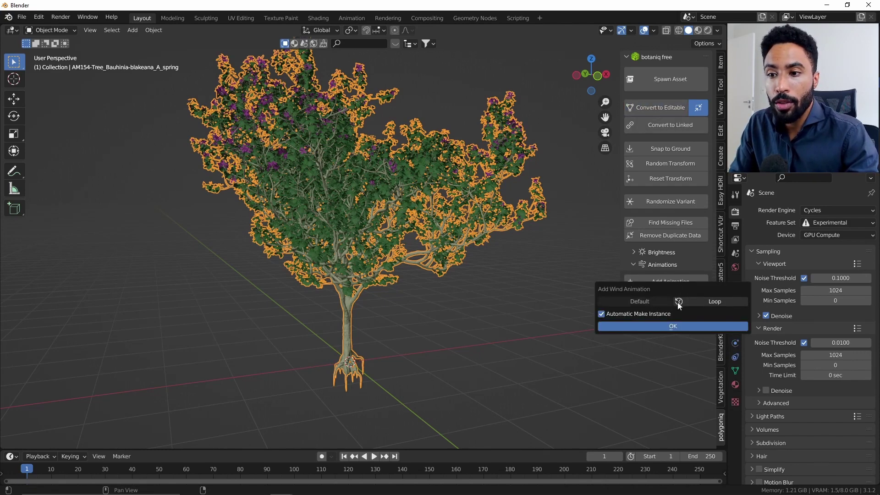
click(678, 327)
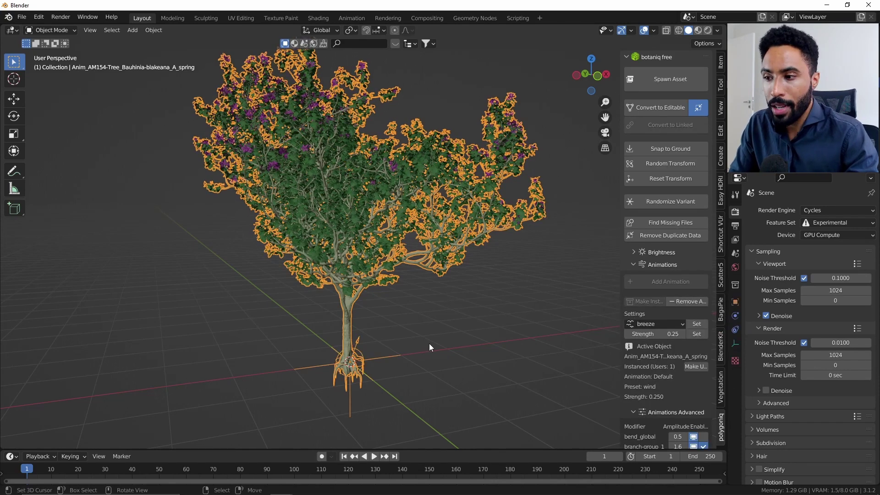
key(alt+a)
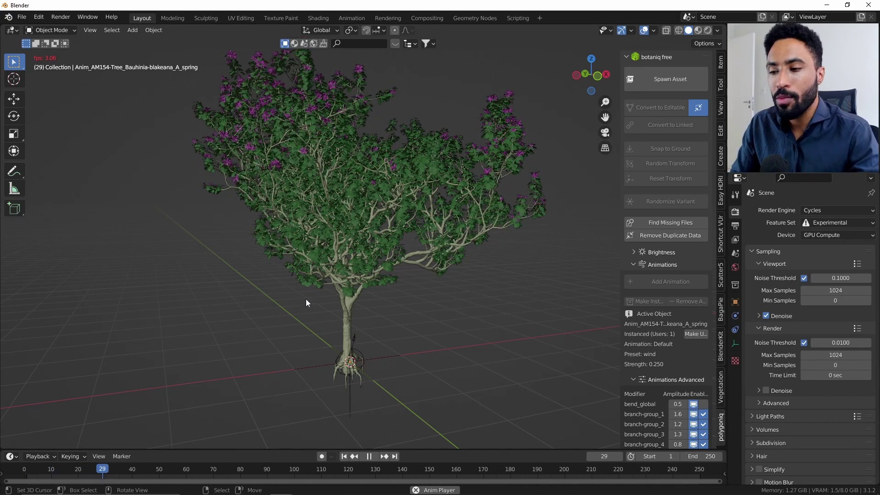
Step: Pause the timeline playback at frame 36
click(373, 458)
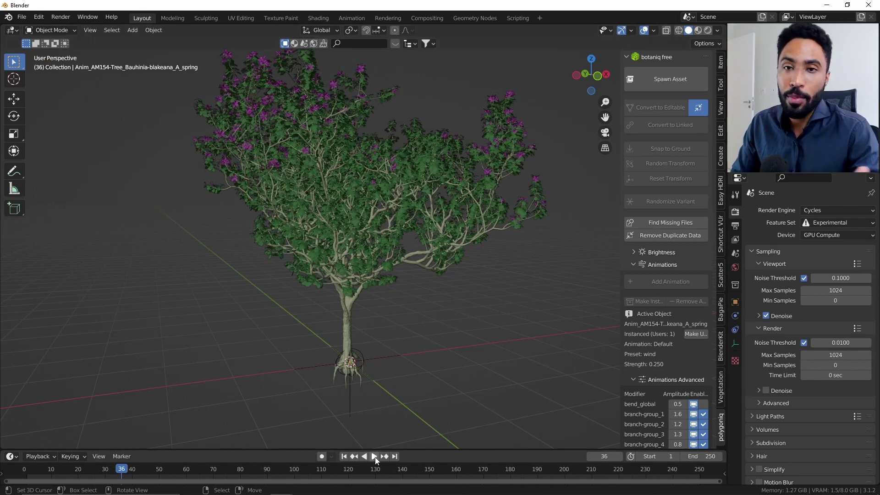